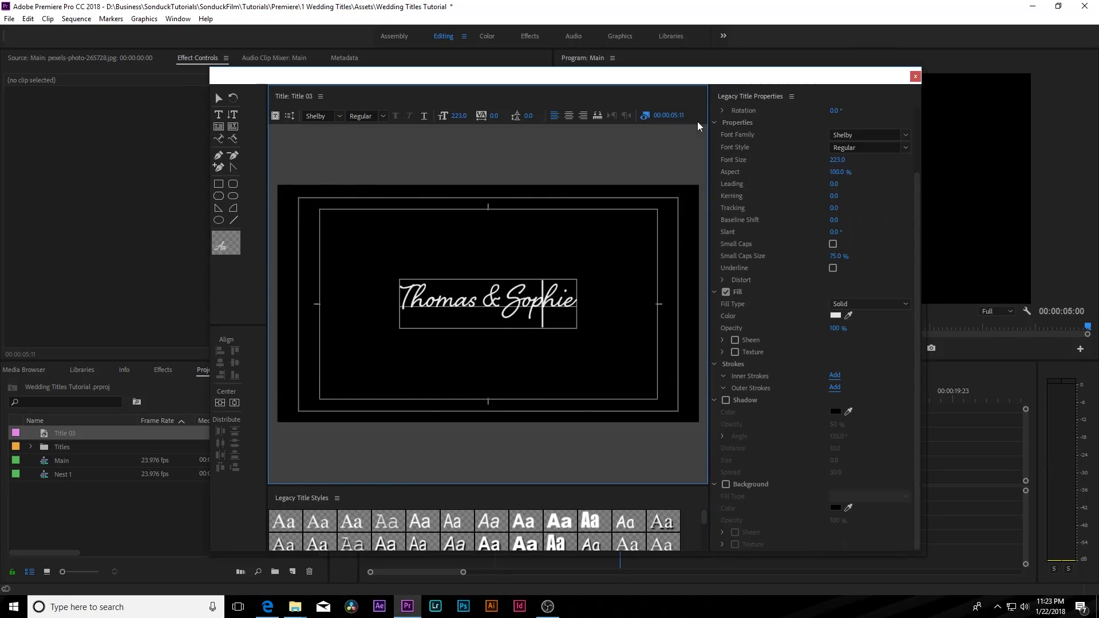
Finish the white Shelby-script 'Thomas & Sophie' legacy title and close its editor.
{"action": "left_click", "coordinate": [914, 78]}
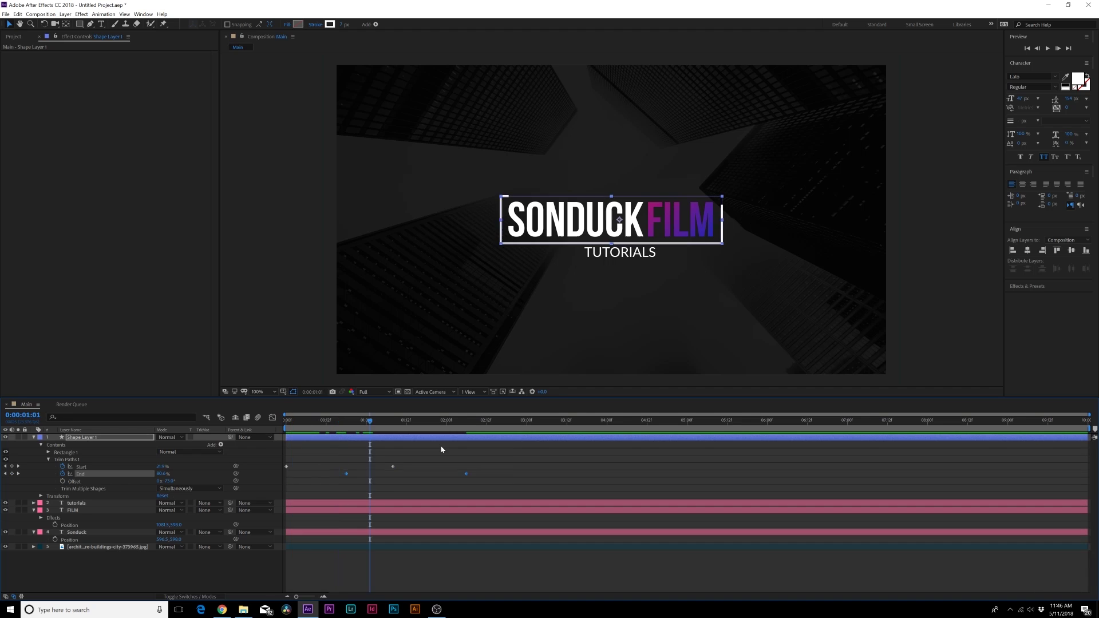
Pre-compose the SONDUCK FILM TUTORIALS title text layers.
{"action": "key", "text": "ctrl+shift+c"}
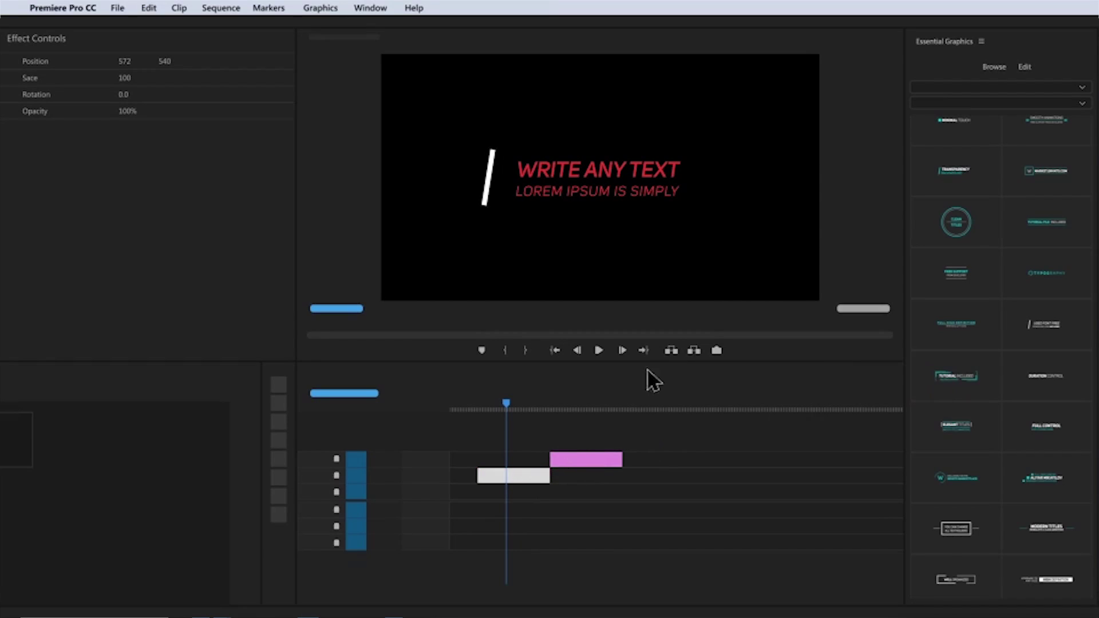
Change the template text to 'Premiere Pro Project' and 'MOTION GRAPHICS TEMPLATE'.
{"action": "left_click", "coordinate": [1025, 68]}
{"action": "left_click", "coordinate": [1014, 101]}
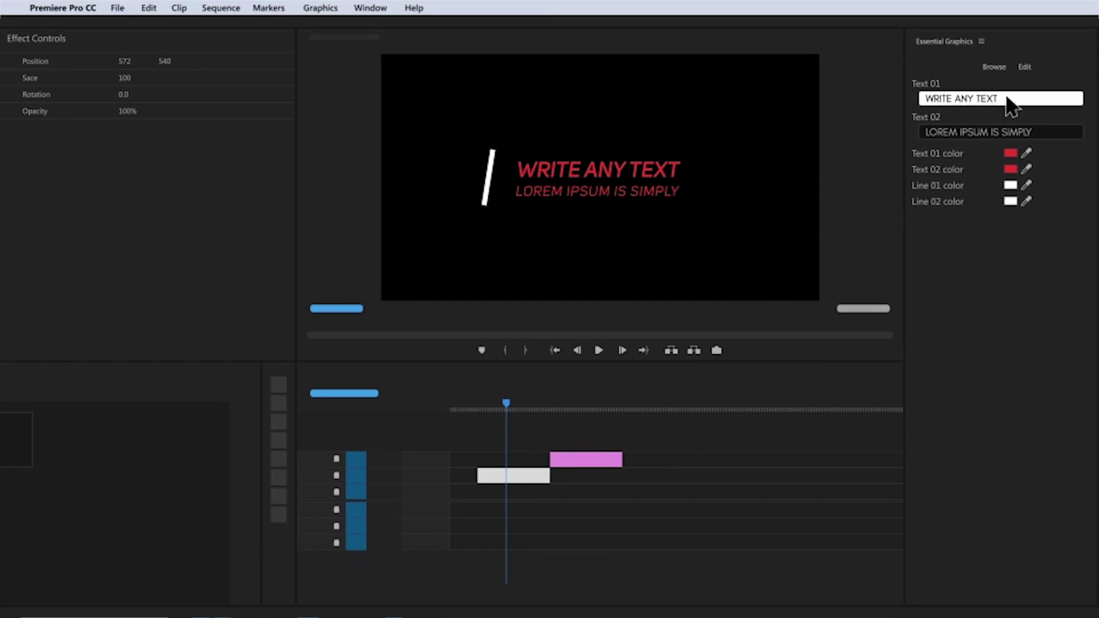
{"action": "type", "text": "Premiere Pro Project"}
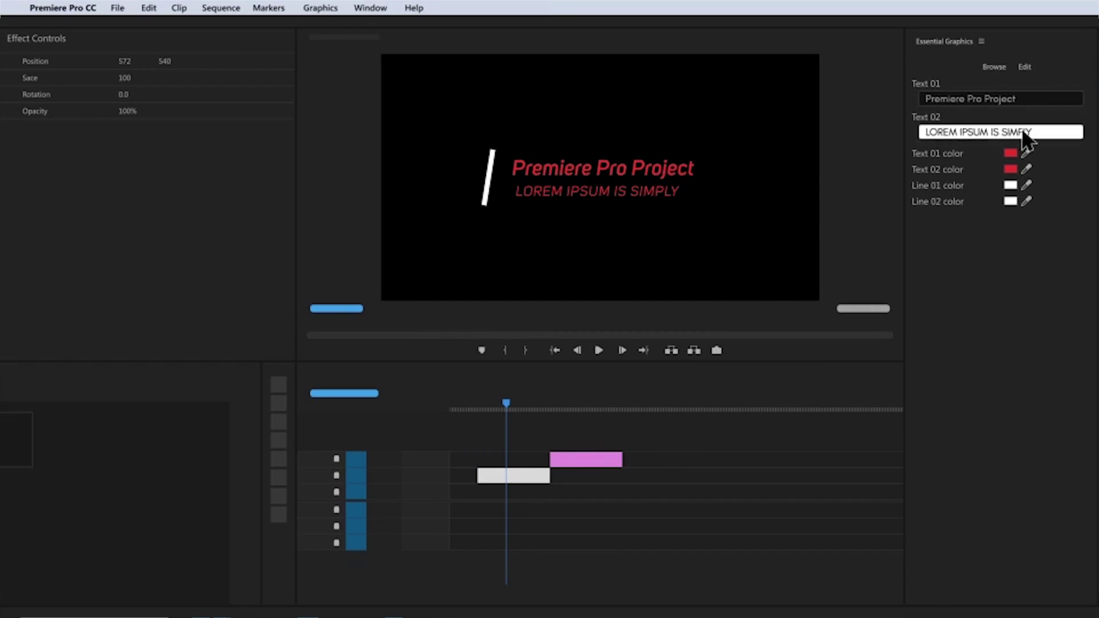
{"action": "type", "text": "MPLATE"}
{"action": "key", "text": "Return"}
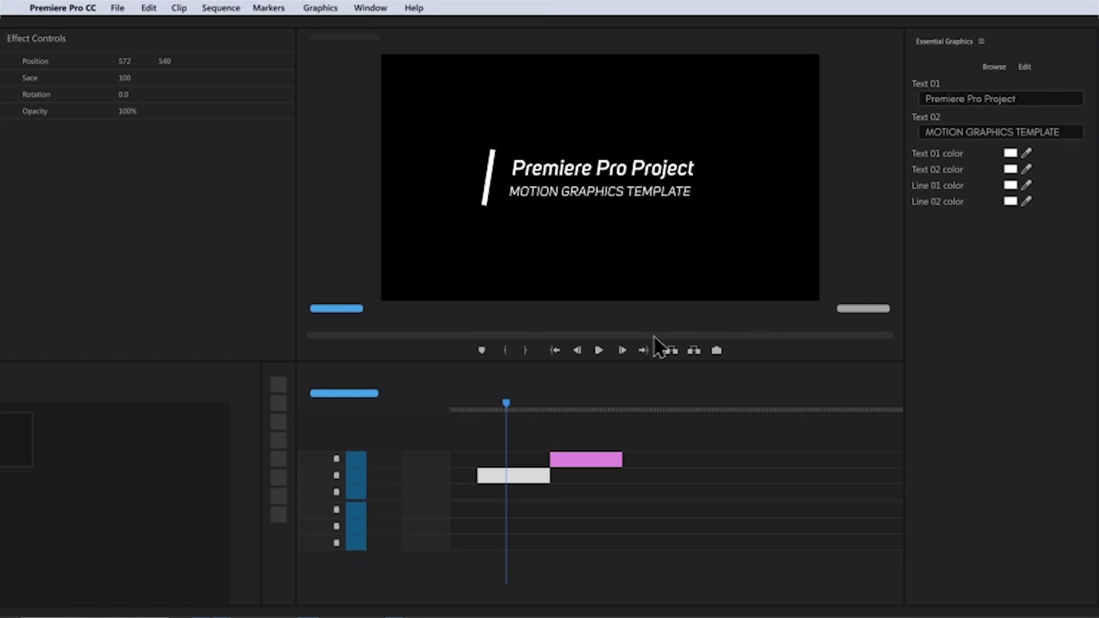
Place the video clip under the title, shift the title left, and preview it.
{"action": "left_click_drag", "start_coordinate": [421, 480], "coordinate": [523, 490]}
{"action": "left_click_drag", "start_coordinate": [124, 58], "coordinate": [128, 60]}
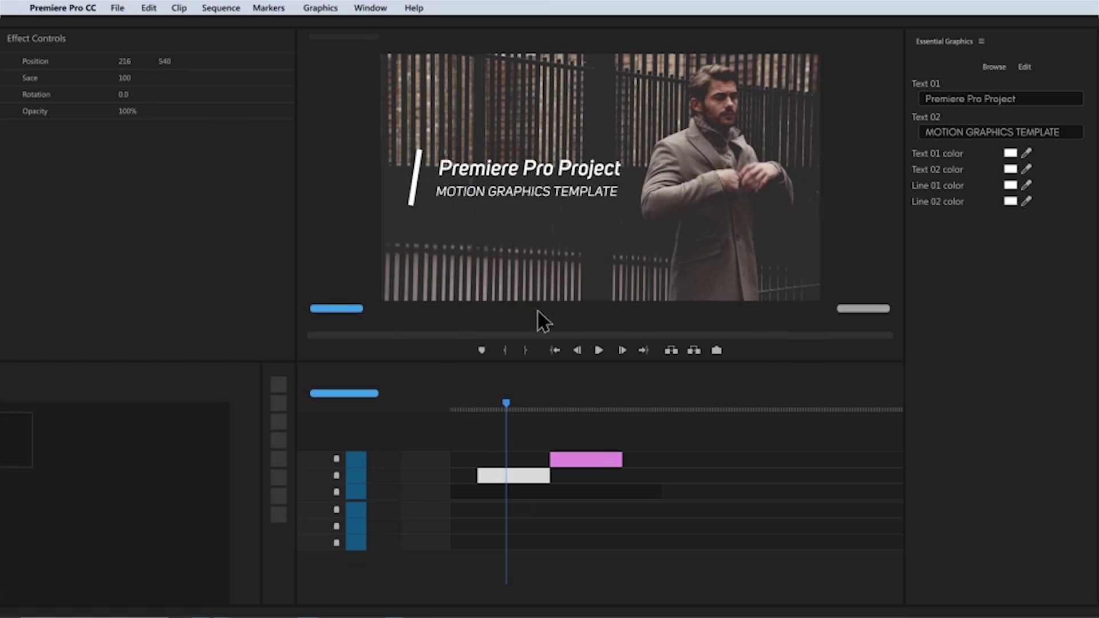
{"action": "left_click", "coordinate": [599, 352]}
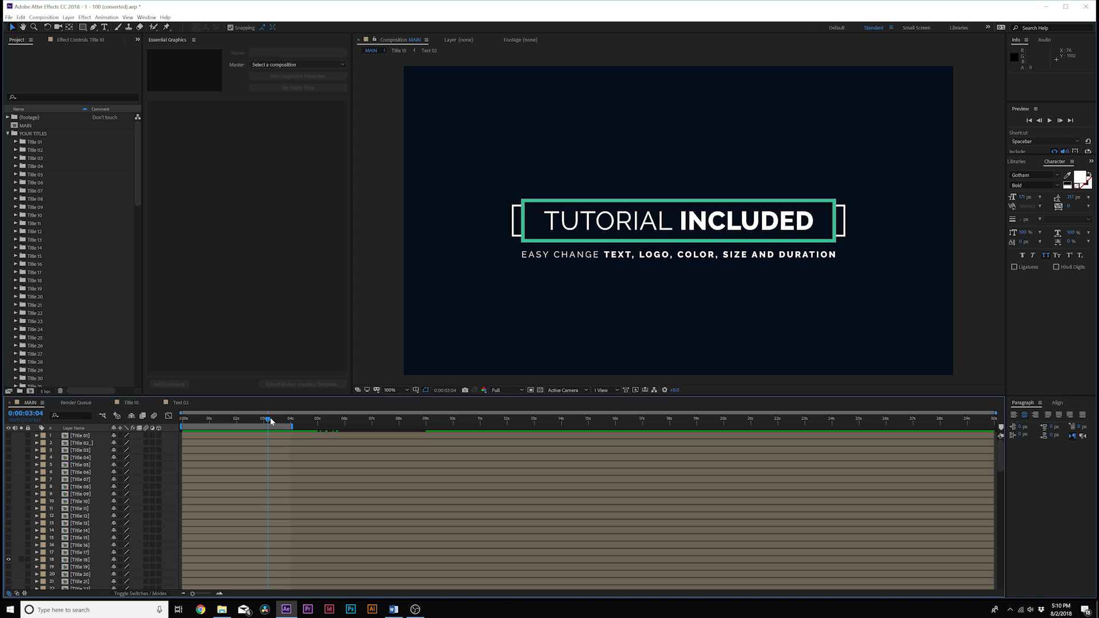
Open the Essential Graphics panel and the Title 18 and Text 02 compositions.
{"action": "left_click", "coordinate": [145, 18]}
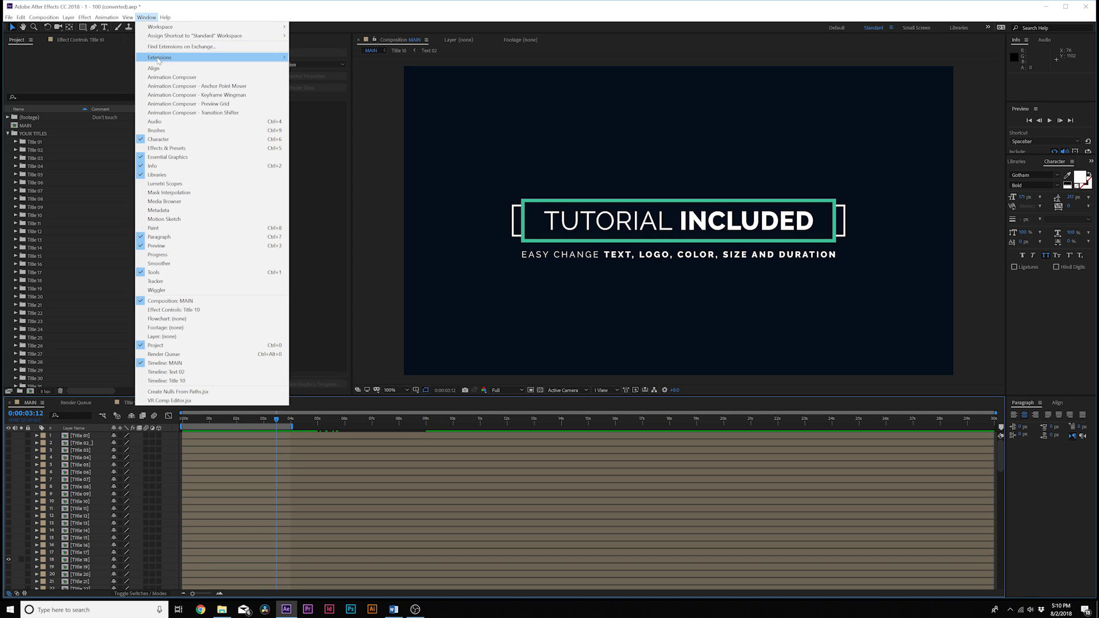
{"action": "left_click", "coordinate": [185, 159]}
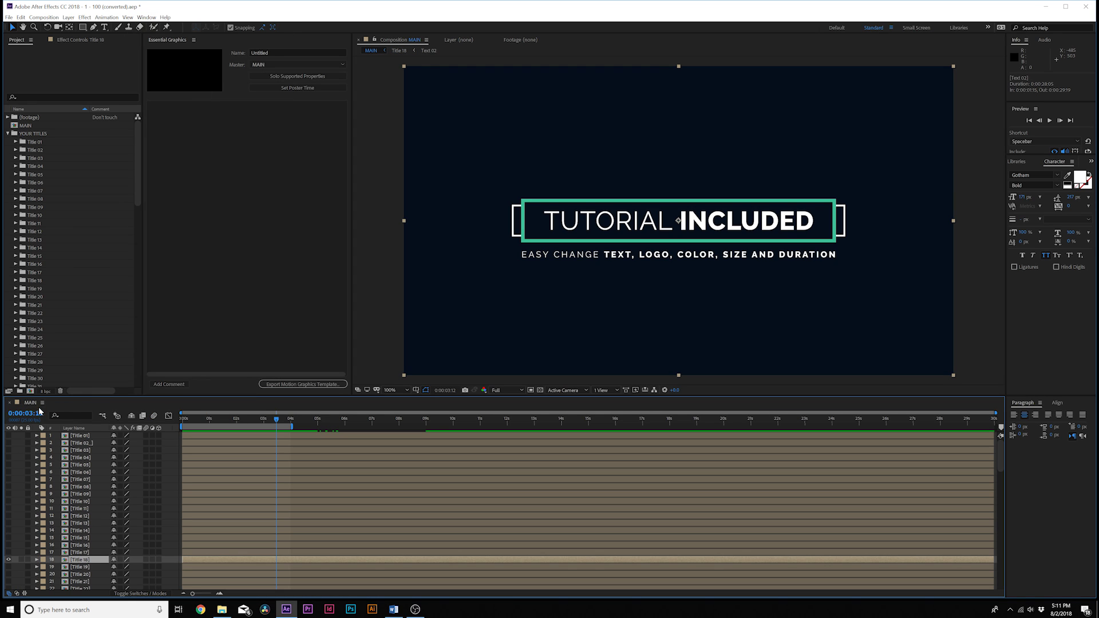
{"action": "double_click", "coordinate": [75, 560]}
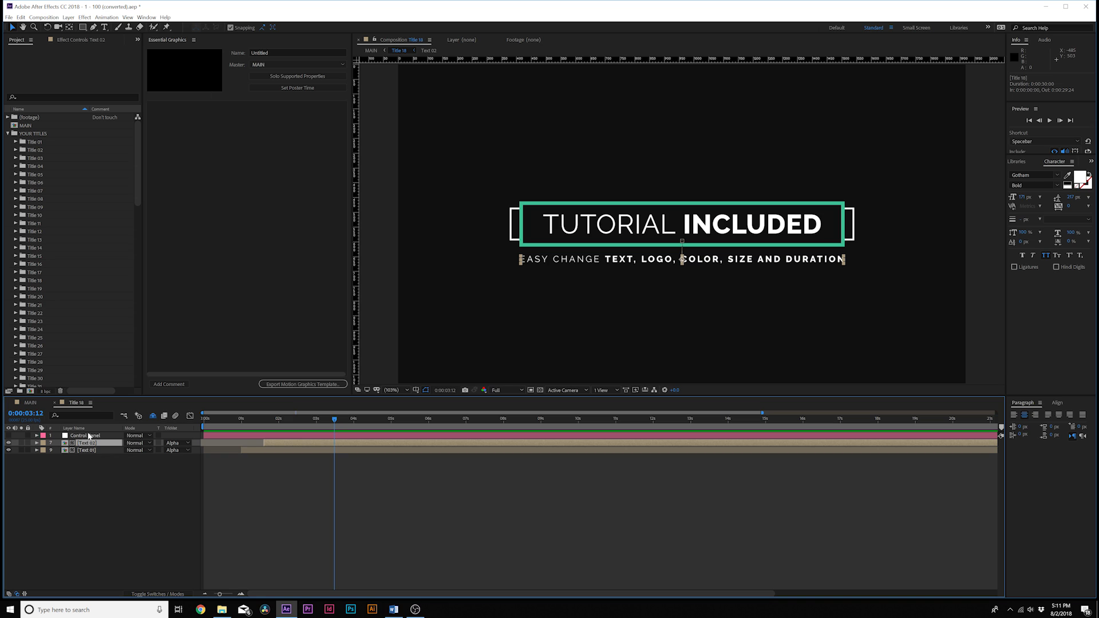
{"action": "double_click", "coordinate": [86, 443]}
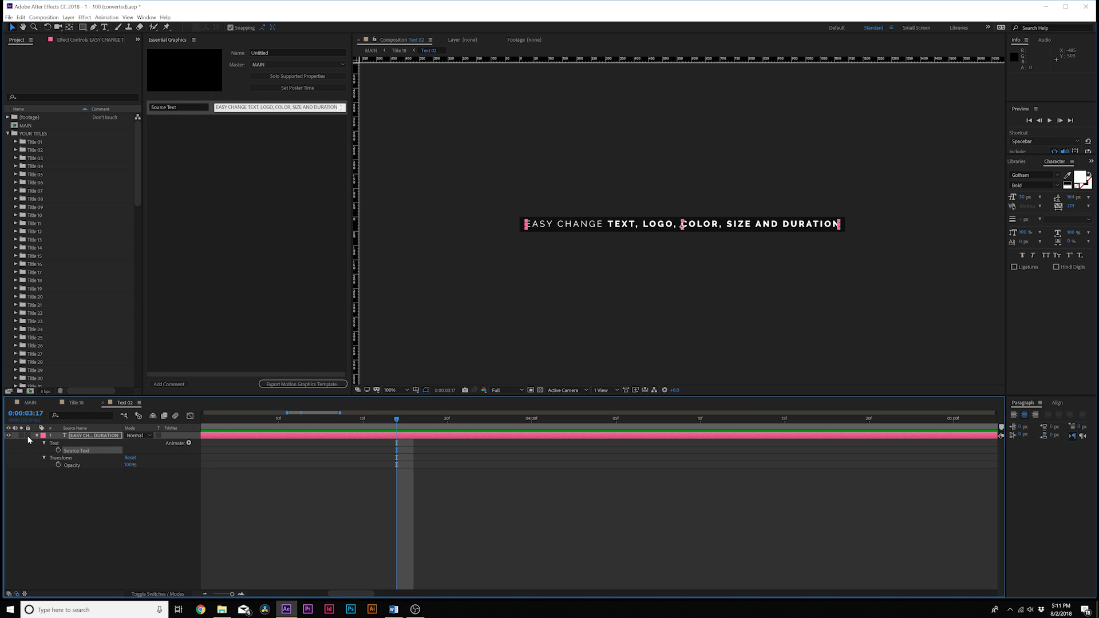
Return to MAIN, reopen Title 18, and change its frame colour from green to blue.
{"action": "left_click", "coordinate": [32, 403]}
{"action": "left_click", "coordinate": [247, 103]}
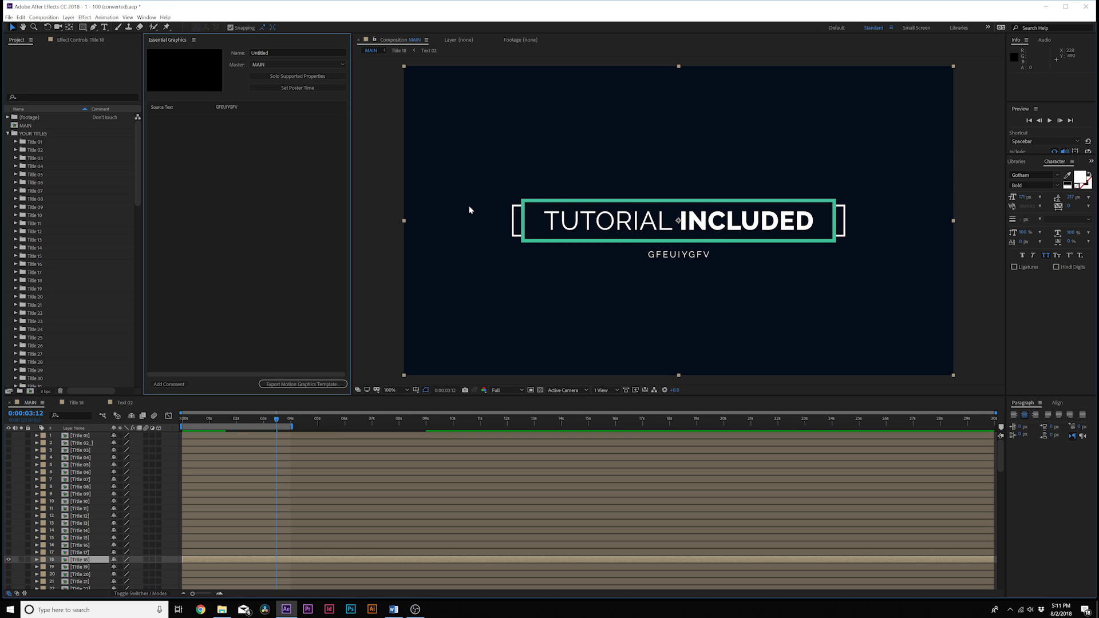
{"action": "left_click", "coordinate": [76, 402]}
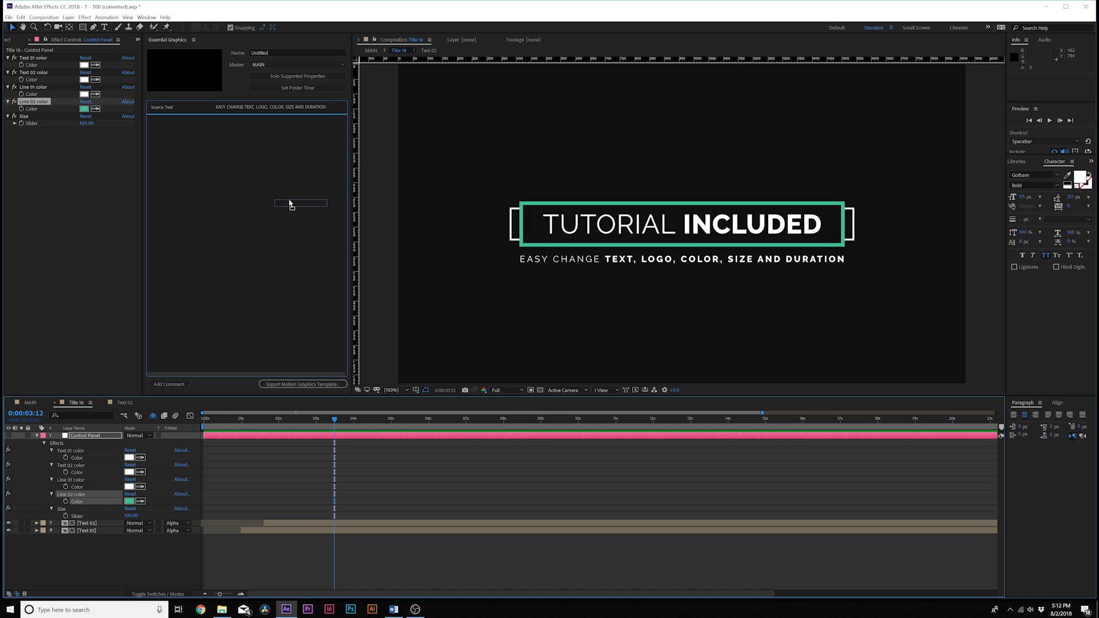
{"action": "left_click", "coordinate": [222, 127]}
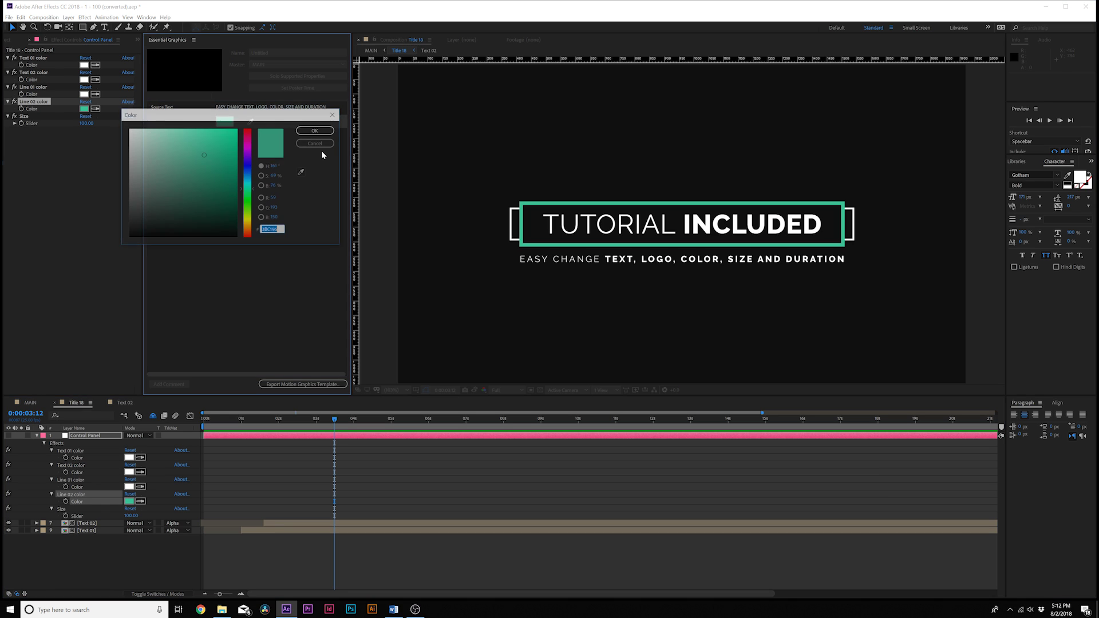
{"action": "left_click", "coordinate": [248, 167]}
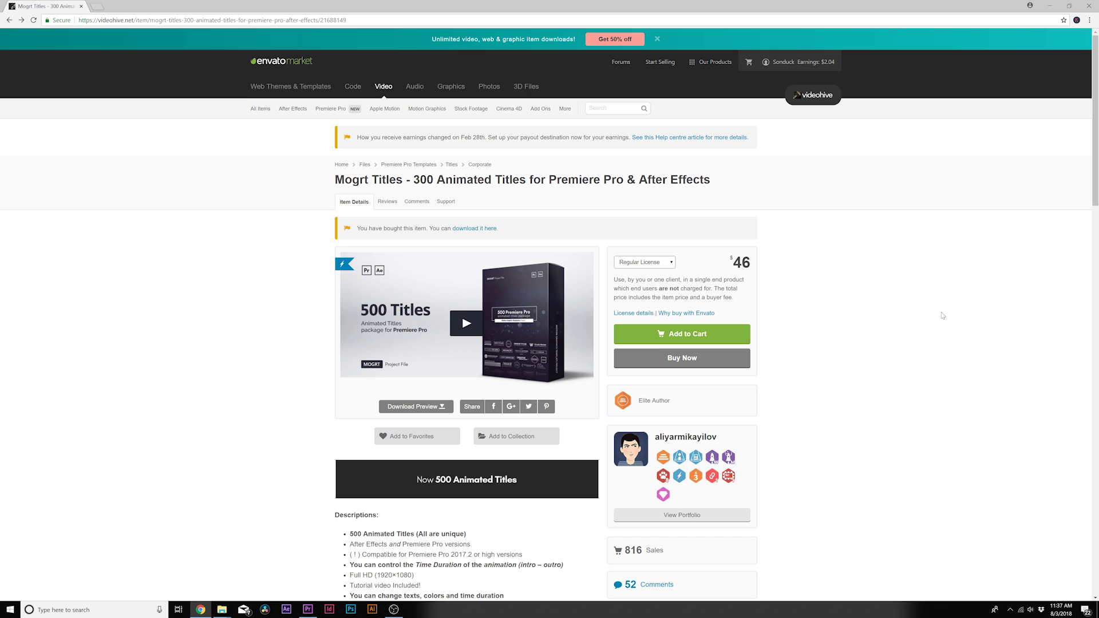
{"action": "scroll", "coordinate": [892, 360], "scroll_direction": "down", "scroll_amount": 1}
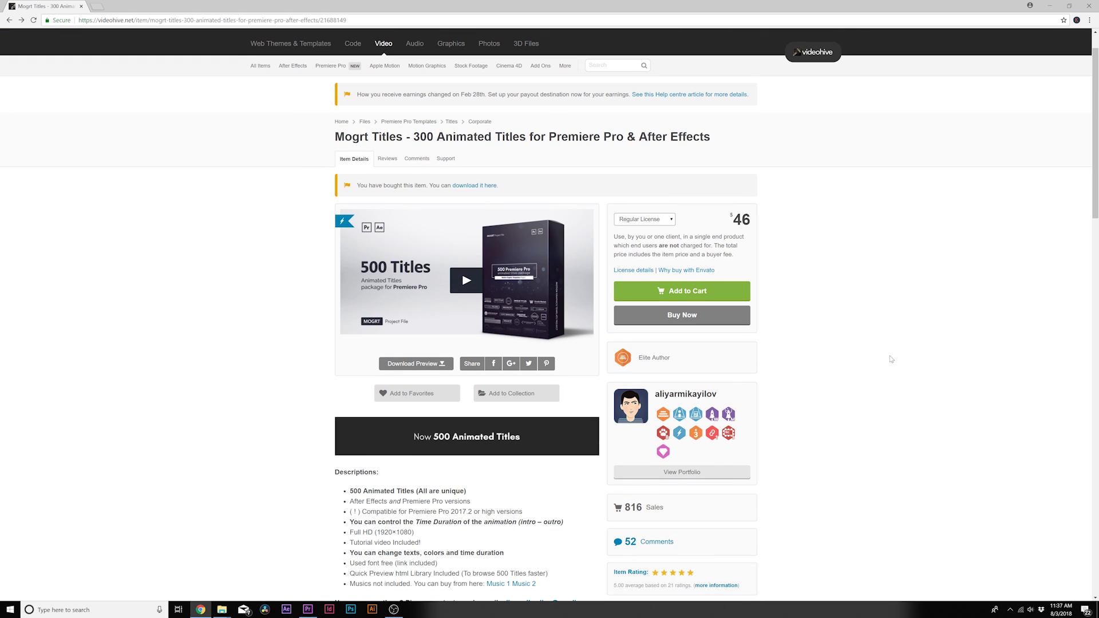
{"action": "scroll", "coordinate": [886, 360], "scroll_direction": "down", "scroll_amount": 3}
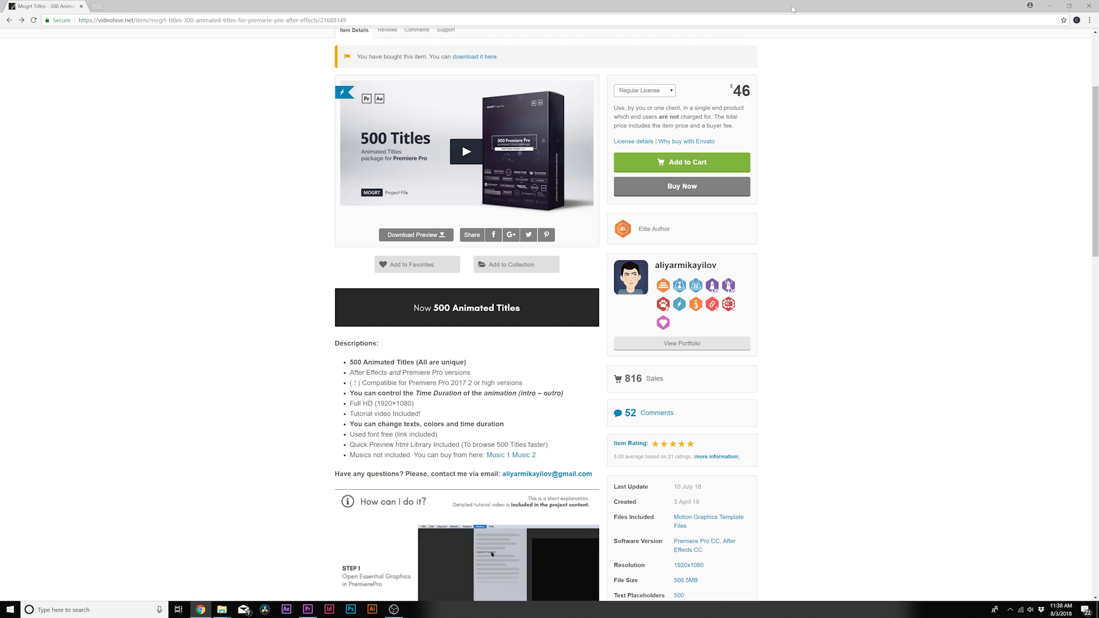
Switch back to Premiere Pro's Essential Graphics template library.
{"action": "key", "text": "alt+Tab"}
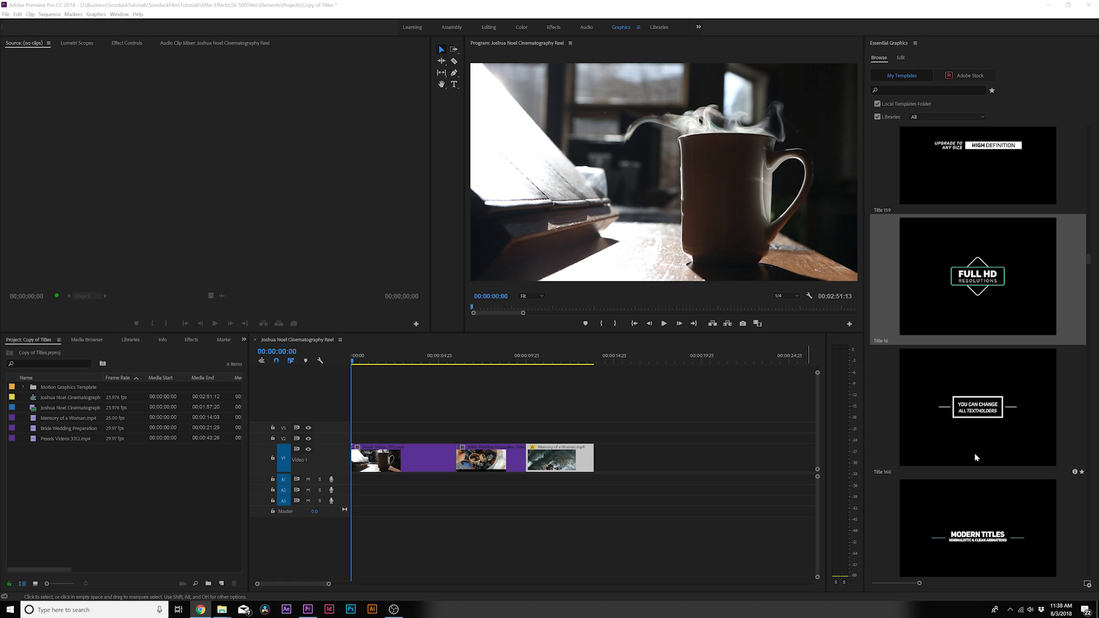
{"action": "scroll", "coordinate": [972, 459], "scroll_direction": "down", "scroll_amount": 3}
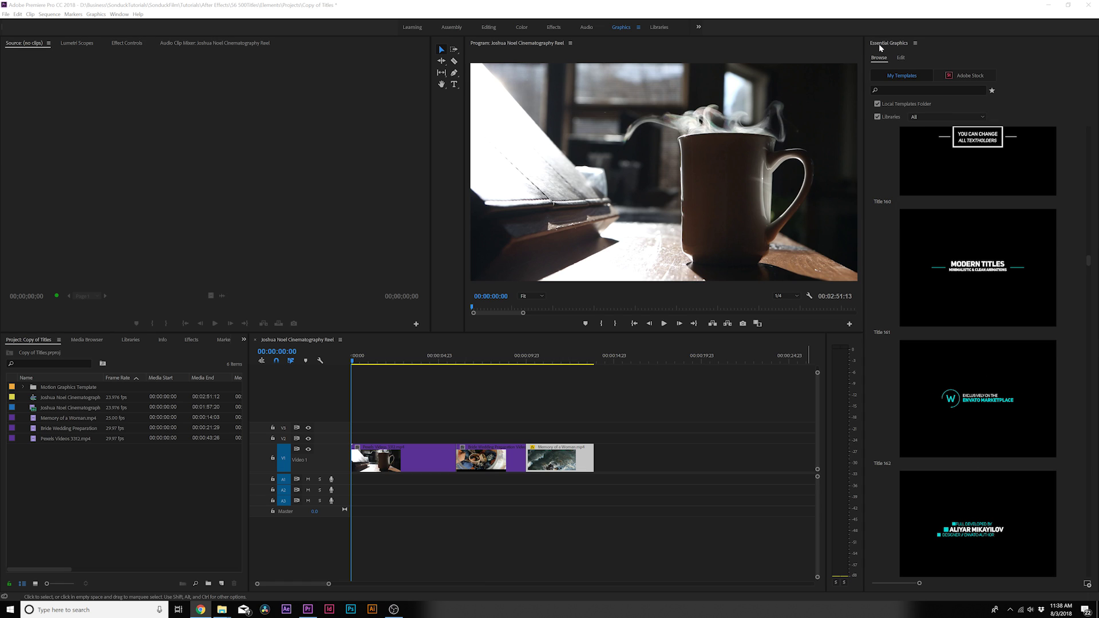
Drop the MINIMALISTIC Title 234 template on V2 at the sequence start and preview it.
{"action": "left_click", "coordinate": [120, 13]}
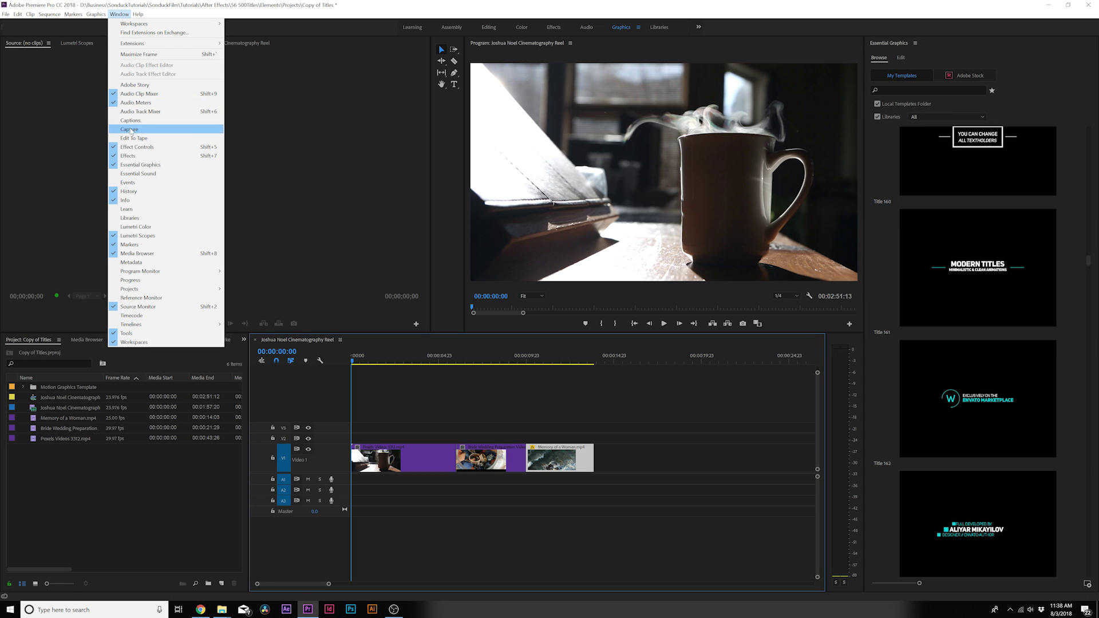
{"action": "left_click", "coordinate": [1048, 80]}
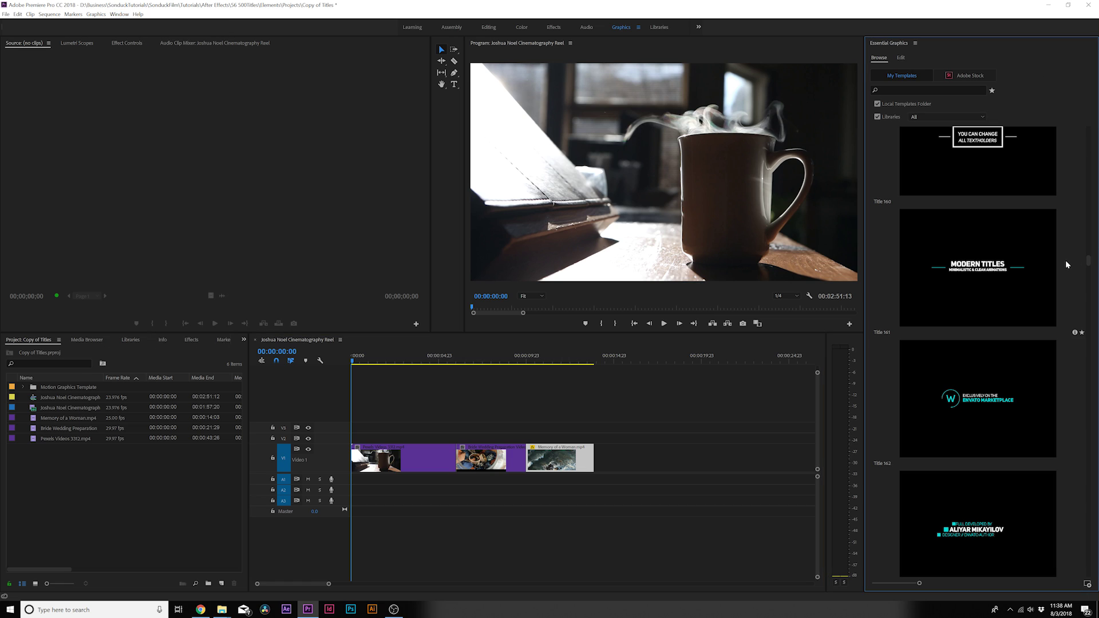
{"action": "left_click_drag", "start_coordinate": [1090, 260], "coordinate": [1089, 271]}
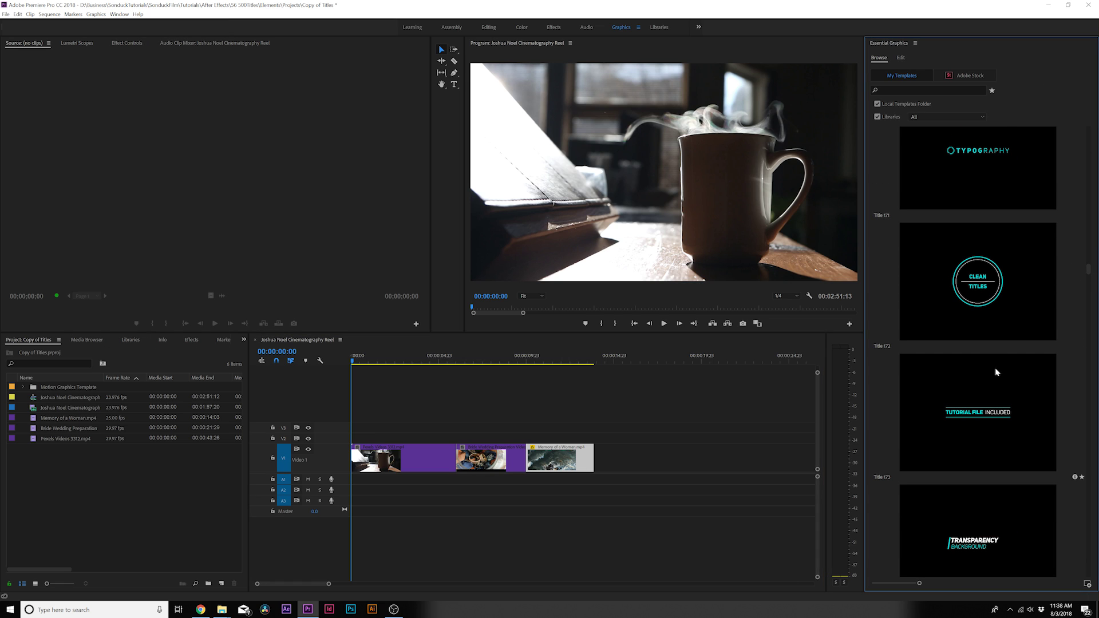
{"action": "scroll", "coordinate": [996, 371], "scroll_direction": "down", "scroll_amount": 2}
{"action": "scroll", "coordinate": [991, 358], "scroll_direction": "down", "scroll_amount": 3}
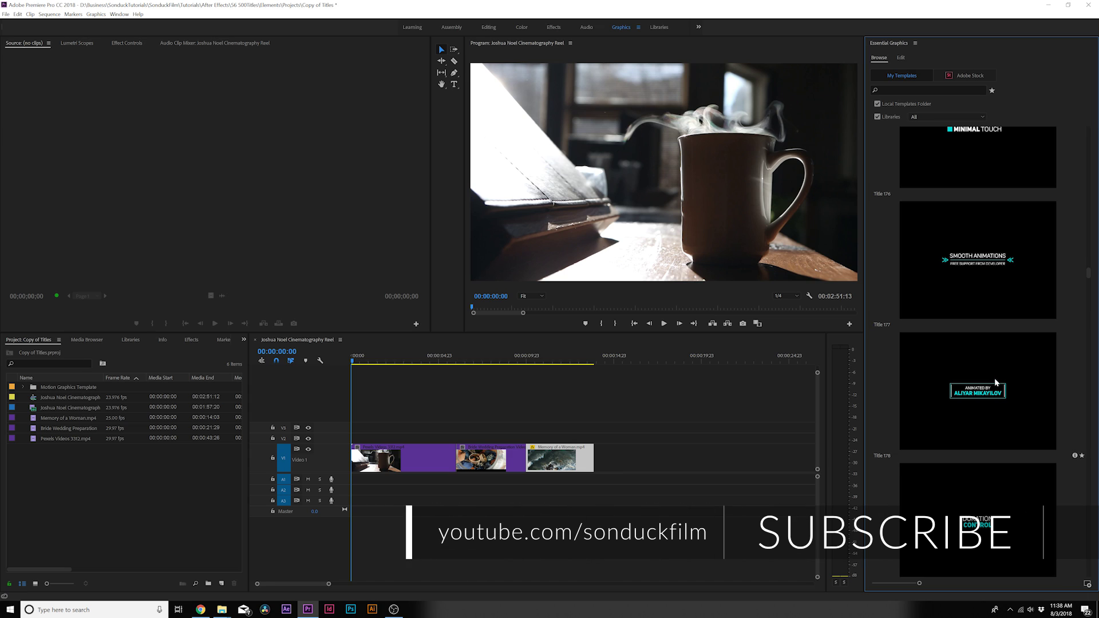
{"action": "scroll", "coordinate": [994, 378], "scroll_direction": "down", "scroll_amount": 3}
{"action": "scroll", "coordinate": [994, 378], "scroll_direction": "down", "scroll_amount": 2}
{"action": "scroll", "coordinate": [994, 378], "scroll_direction": "down", "scroll_amount": 3}
{"action": "scroll", "coordinate": [995, 376], "scroll_direction": "down", "scroll_amount": 2}
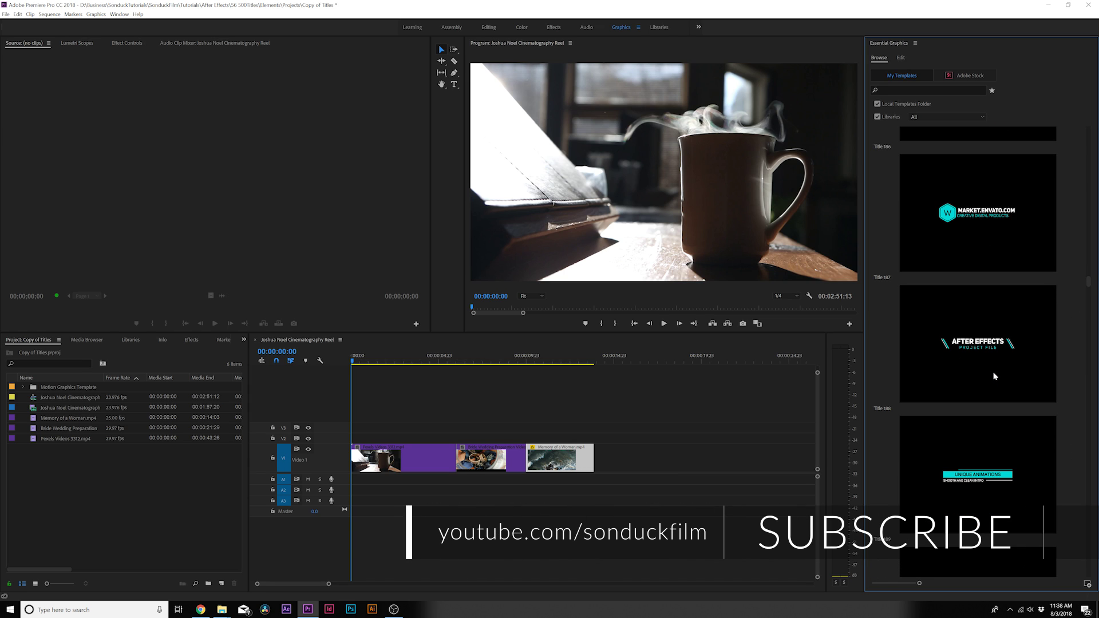
{"action": "scroll", "coordinate": [997, 360], "scroll_direction": "down", "scroll_amount": 15}
{"action": "scroll", "coordinate": [997, 360], "scroll_direction": "down", "scroll_amount": 15}
{"action": "scroll", "coordinate": [997, 359], "scroll_direction": "down", "scroll_amount": 15}
{"action": "left_click_drag", "start_coordinate": [687, 366], "coordinate": [538, 392]}
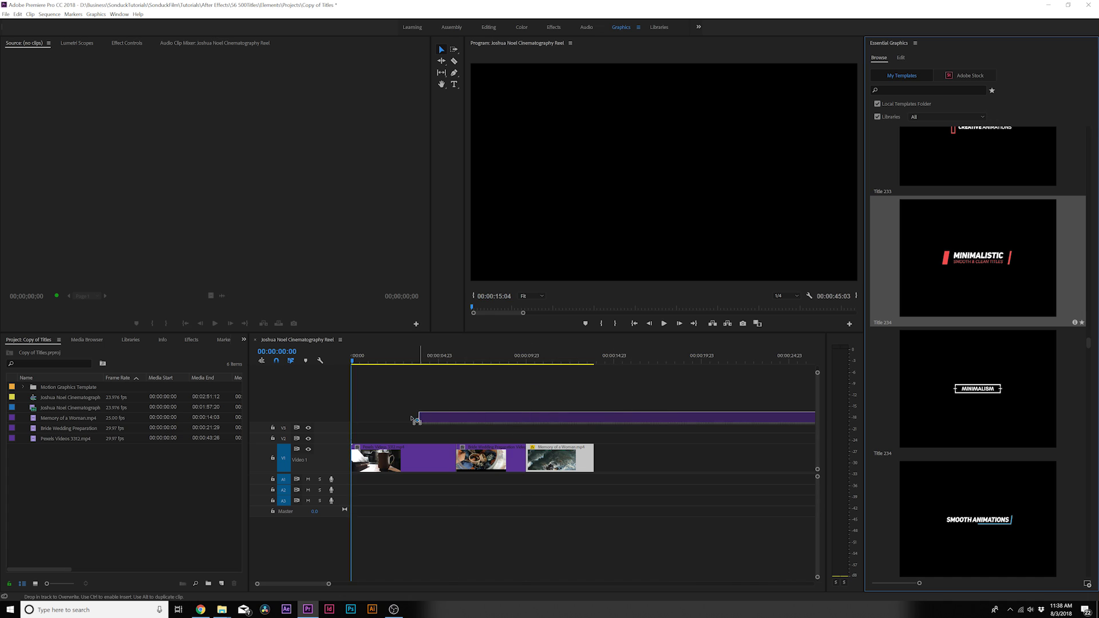
{"action": "left_click_drag", "start_coordinate": [415, 419], "coordinate": [410, 438]}
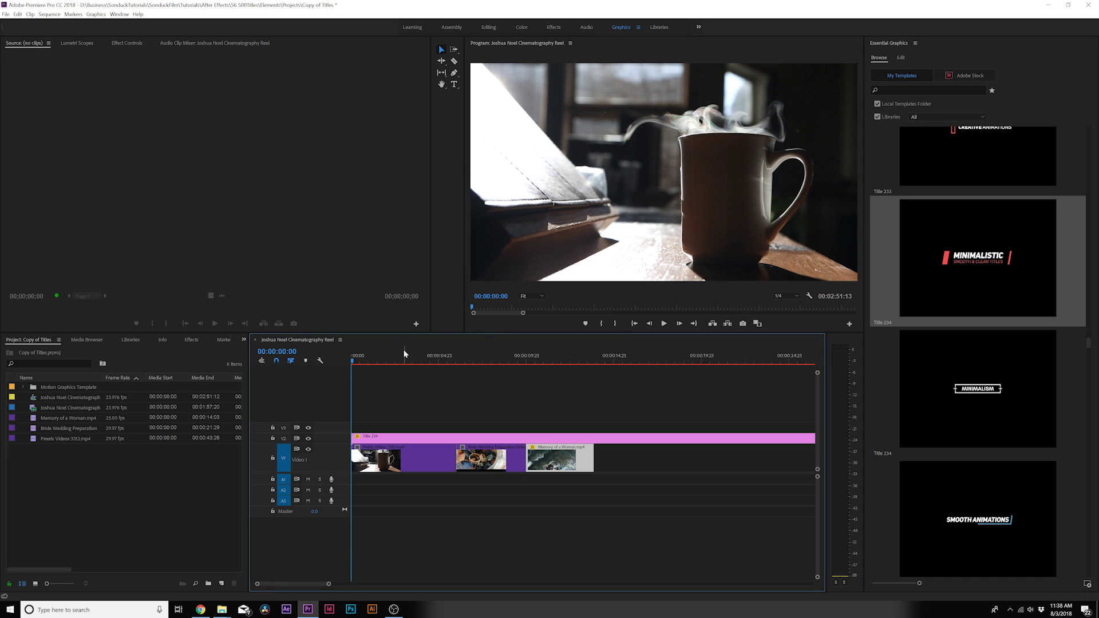
{"action": "key", "text": "space"}
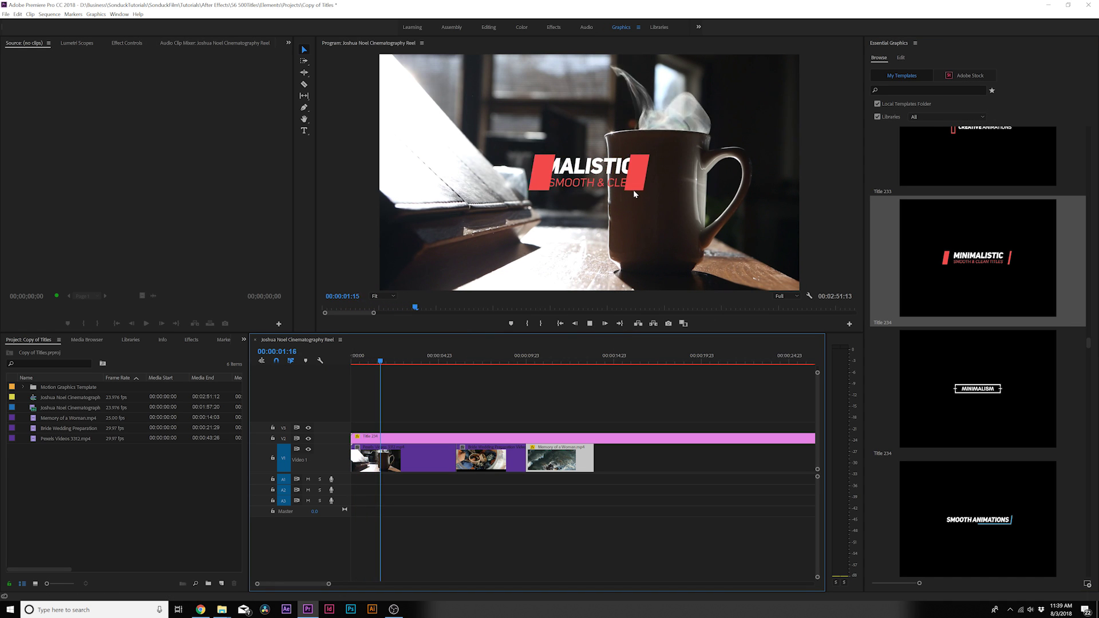
{"action": "key", "text": "space"}
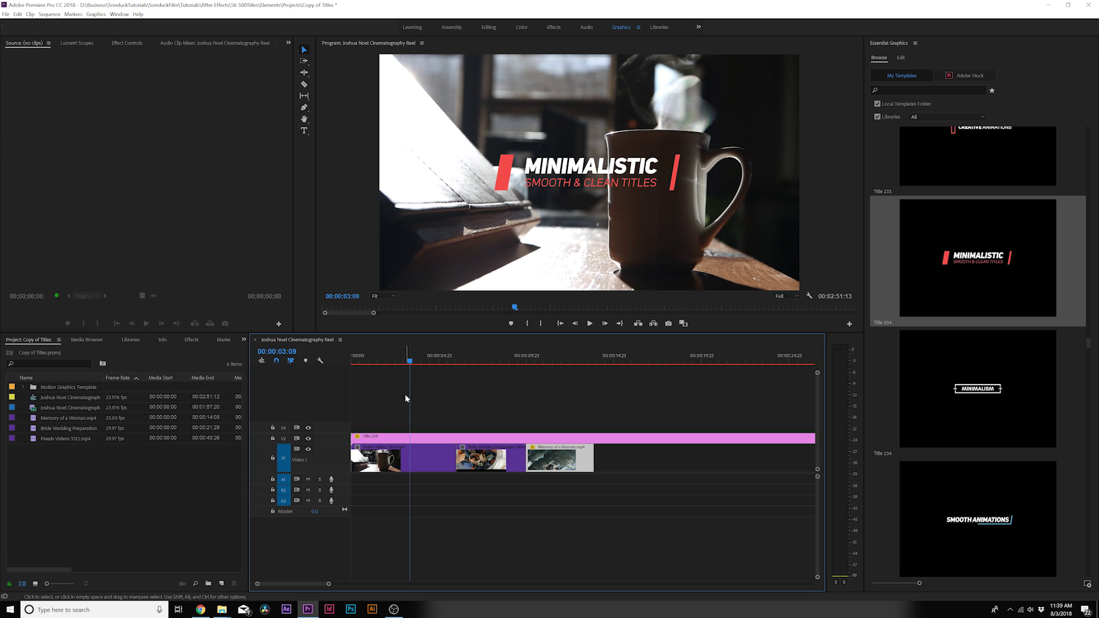
Change the opening title text to read SONDUCK TUTORIALS.
{"action": "double_click", "coordinate": [389, 446]}
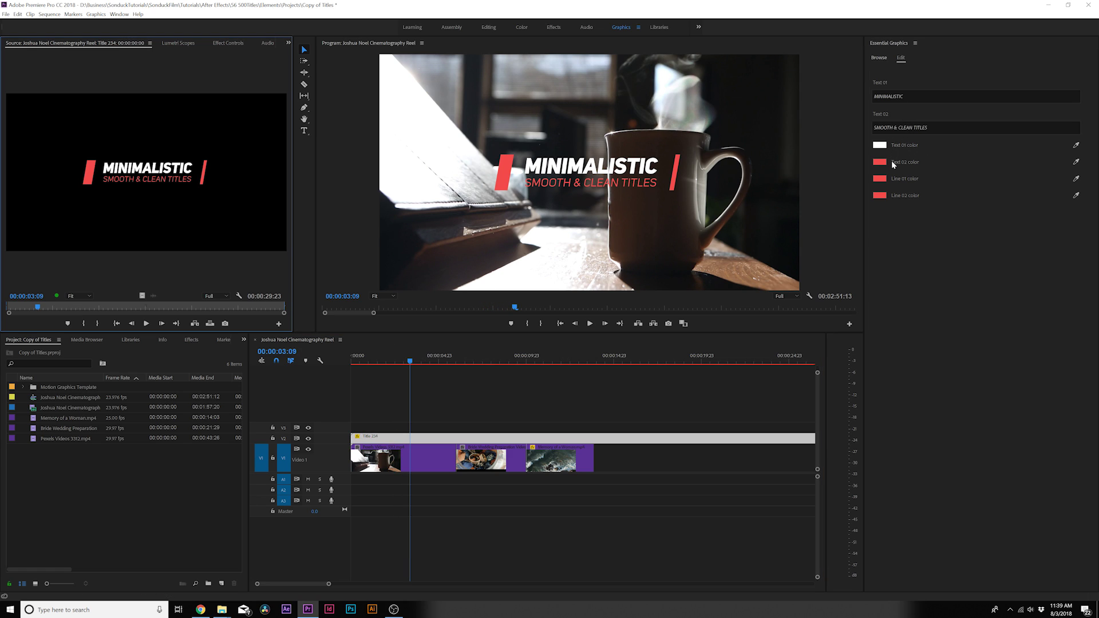
{"action": "left_click", "coordinate": [902, 99]}
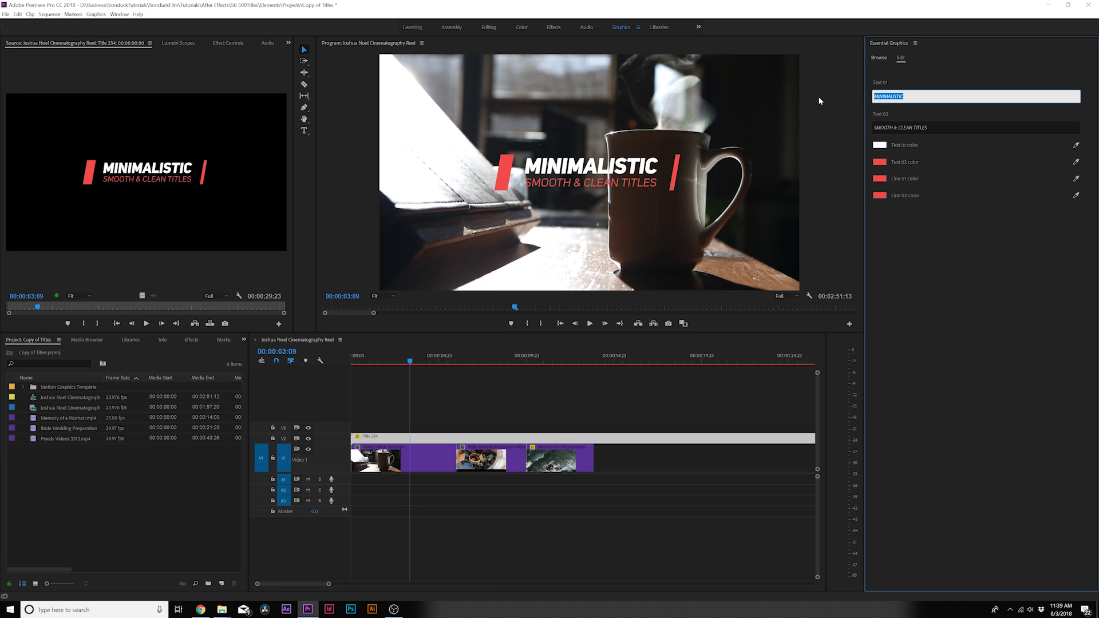
{"action": "type", "text": "SONDUCK"}
{"action": "left_click", "coordinate": [952, 136]}
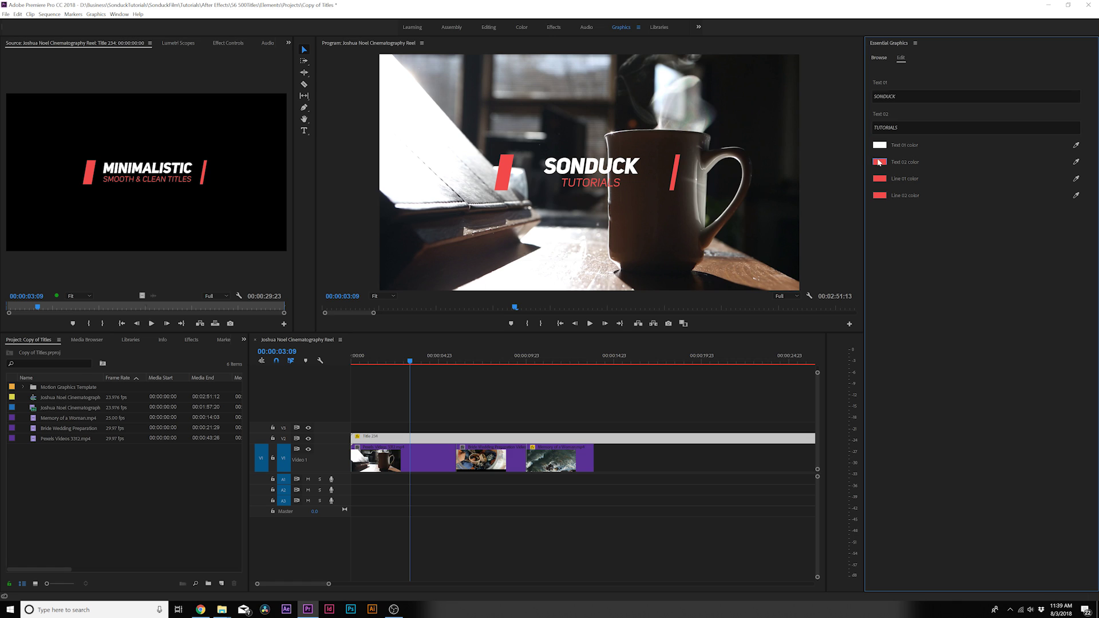
Make the TUTORIALS subtitle text blue.
{"action": "left_click", "coordinate": [878, 161]}
{"action": "left_click", "coordinate": [609, 319]}
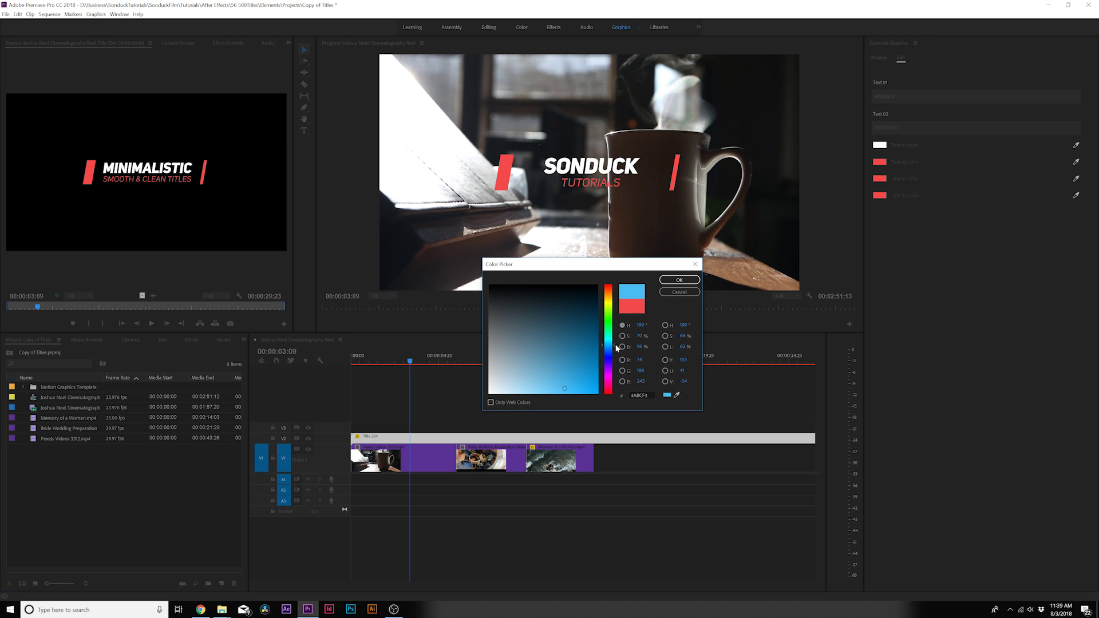
{"action": "left_click", "coordinate": [677, 281]}
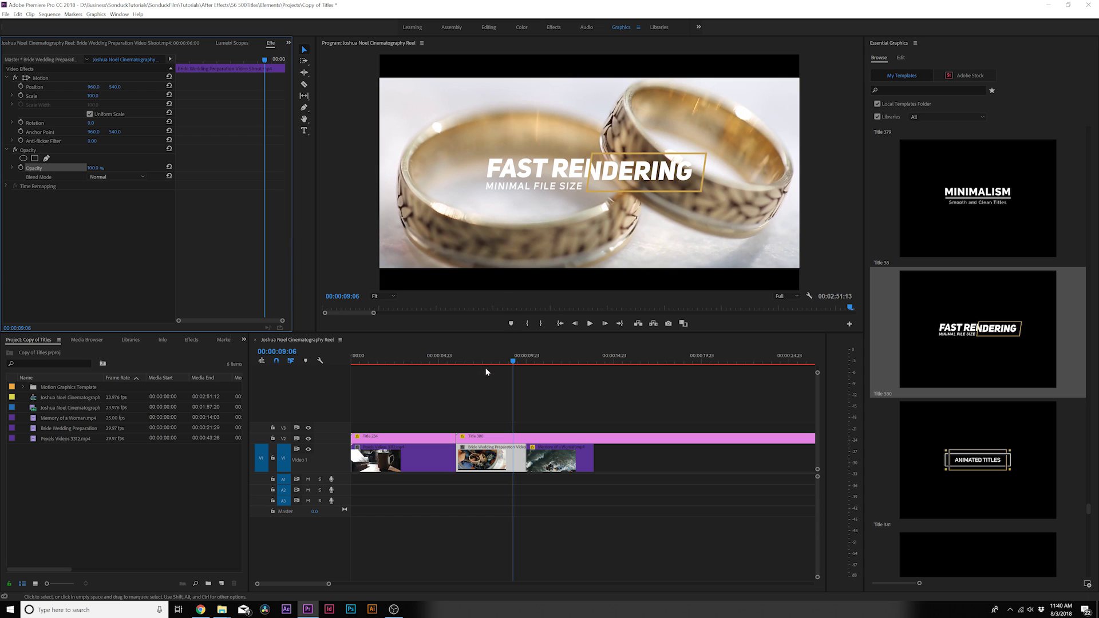
Set the wedding-ring clip's opacity to 48% behind FAST RENDERING and play the sequence back.
{"action": "left_click_drag", "start_coordinate": [465, 361], "coordinate": [502, 362]}
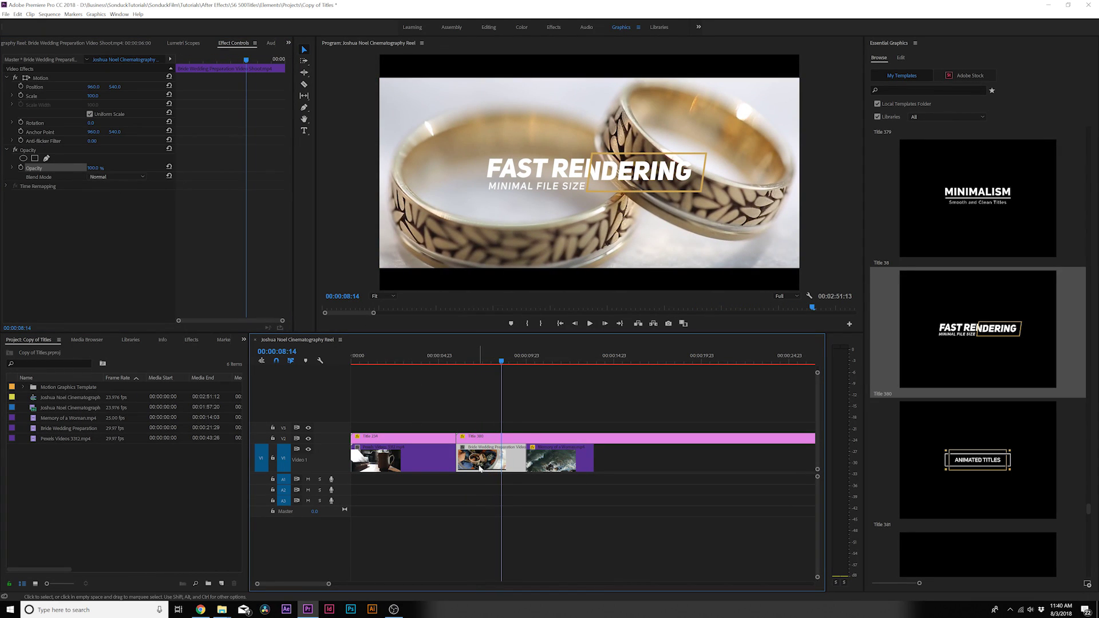
{"action": "double_click", "coordinate": [481, 462]}
{"action": "left_click", "coordinate": [250, 40]}
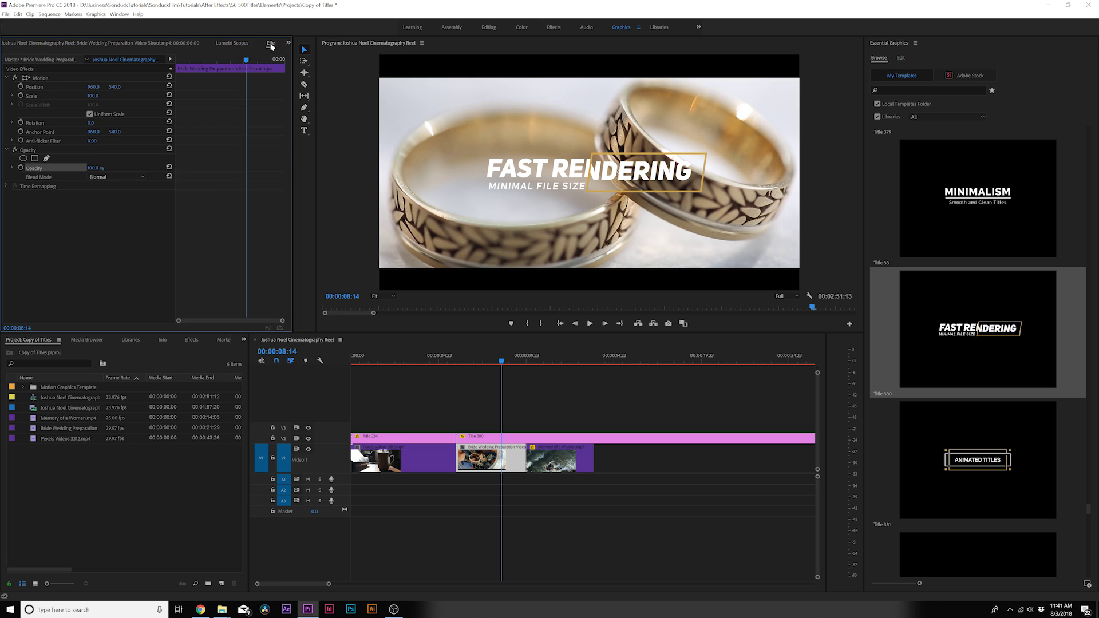
{"action": "left_click_drag", "start_coordinate": [92, 172], "coordinate": [48, 171]}
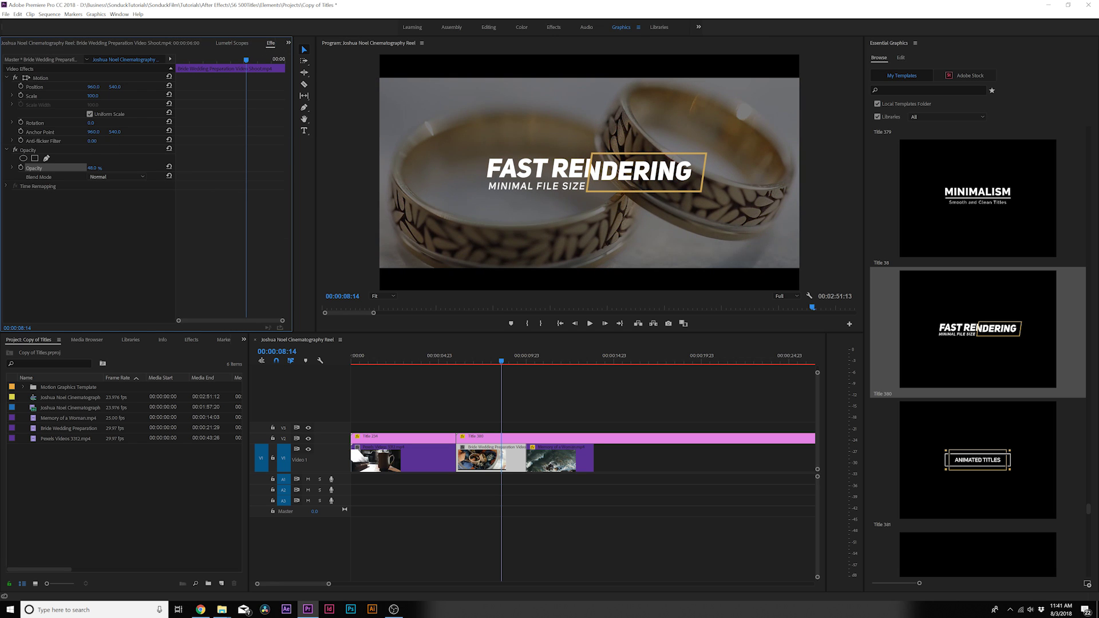
{"action": "left_click", "coordinate": [453, 354]}
{"action": "key", "text": "space"}
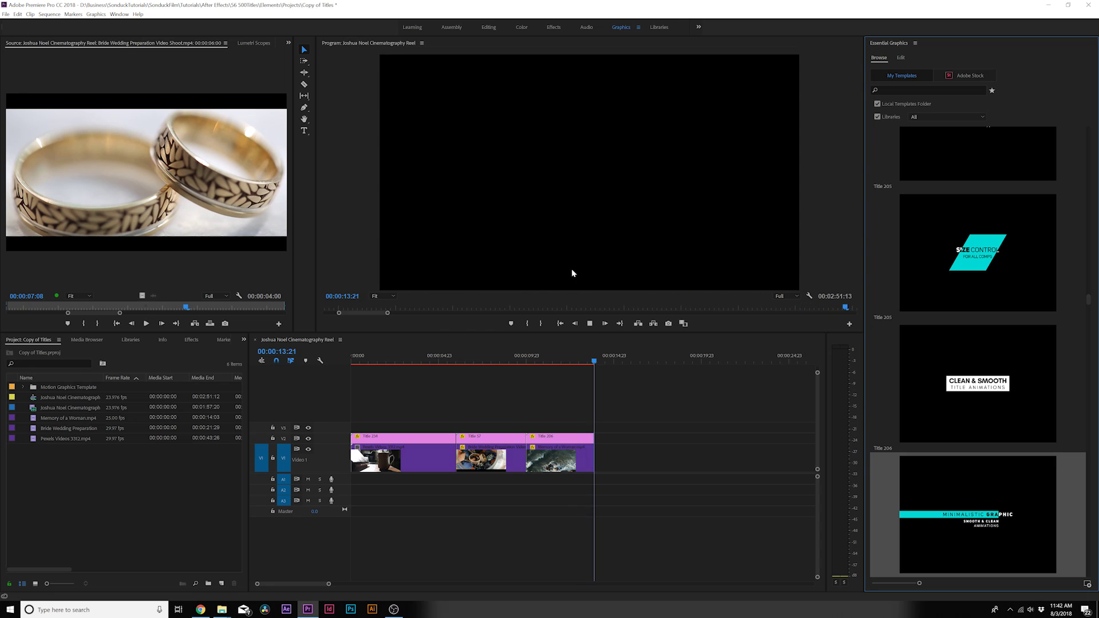
Scrub the timeline to review the opening title and the ocean-footage title.
{"action": "left_click", "coordinate": [448, 360]}
{"action": "left_click_drag", "start_coordinate": [446, 360], "coordinate": [349, 369]}
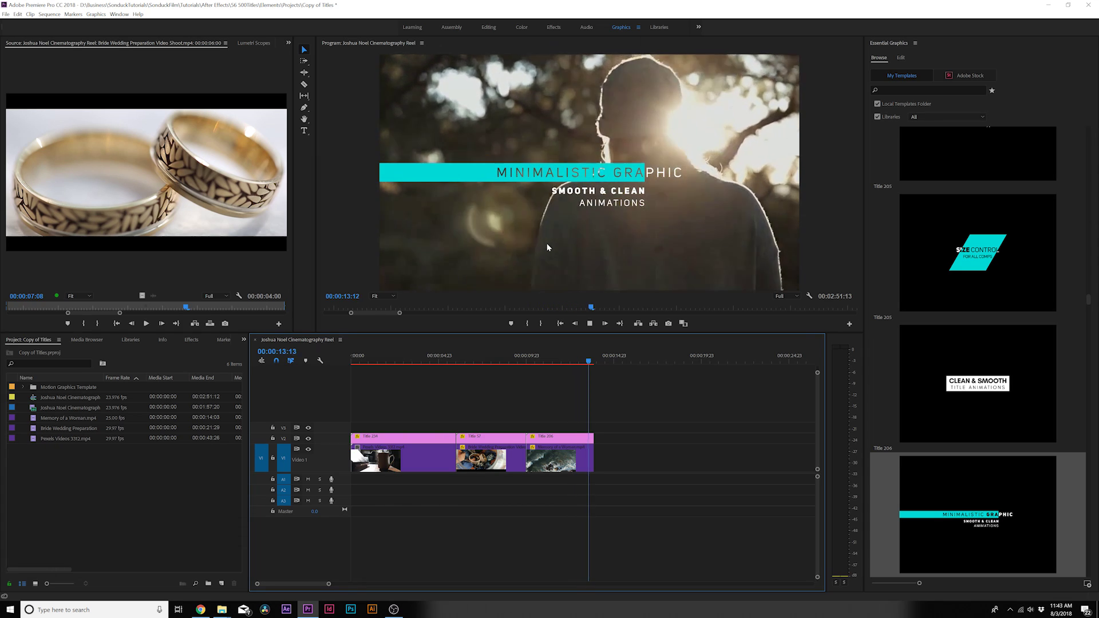
{"action": "left_click", "coordinate": [528, 365]}
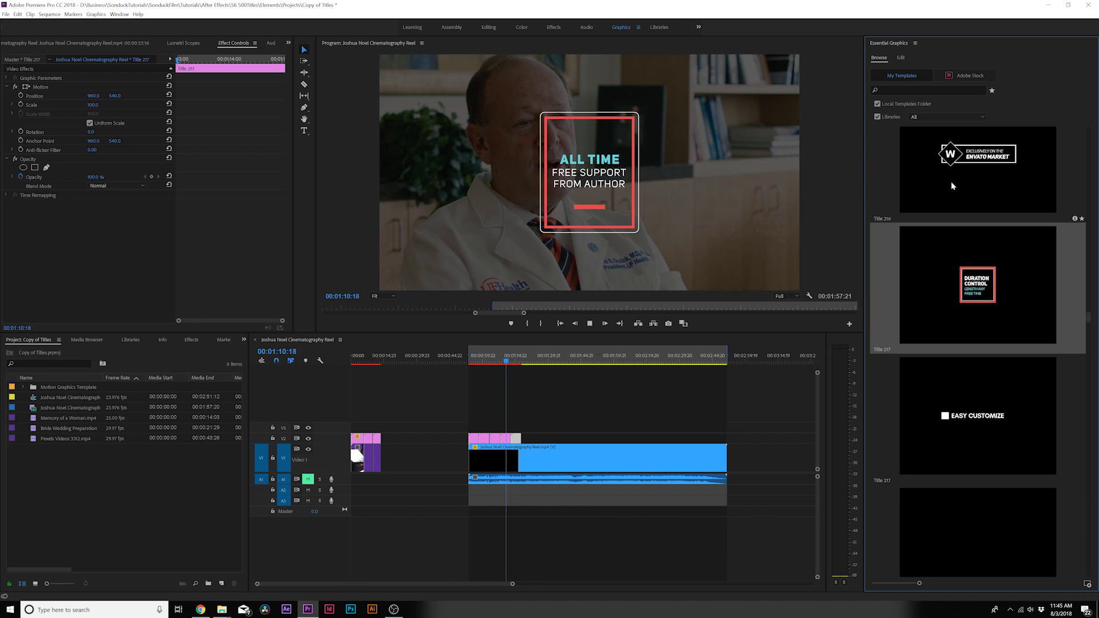
Scrub back to the ALL TIME FREE SUPPORT FROM AUTHOR title over the doctor interview.
{"action": "left_click_drag", "start_coordinate": [508, 361], "coordinate": [505, 362]}
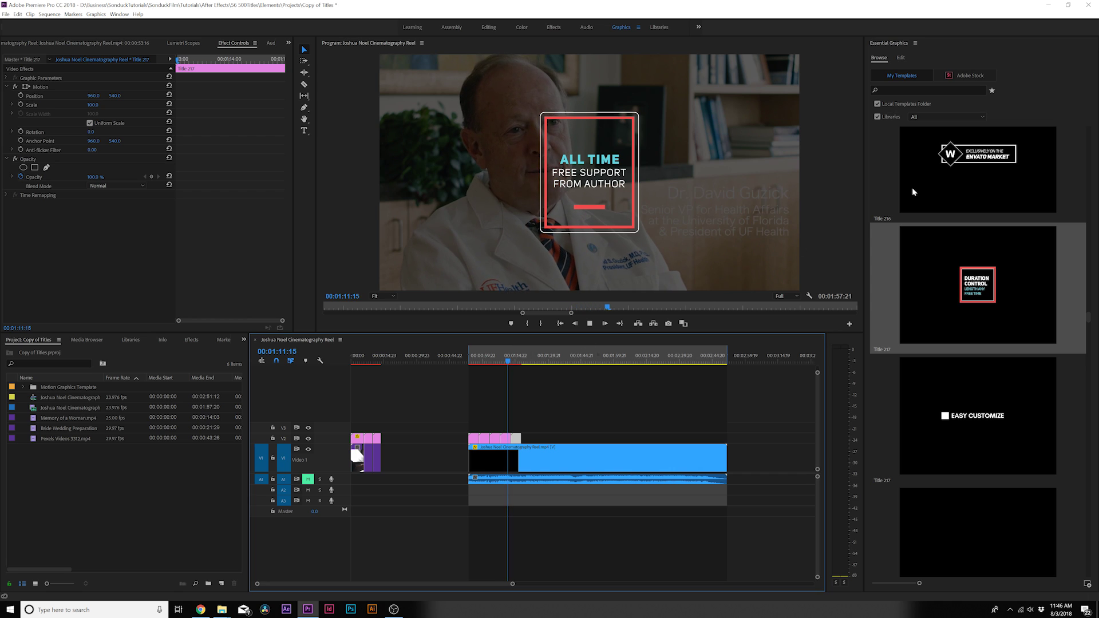